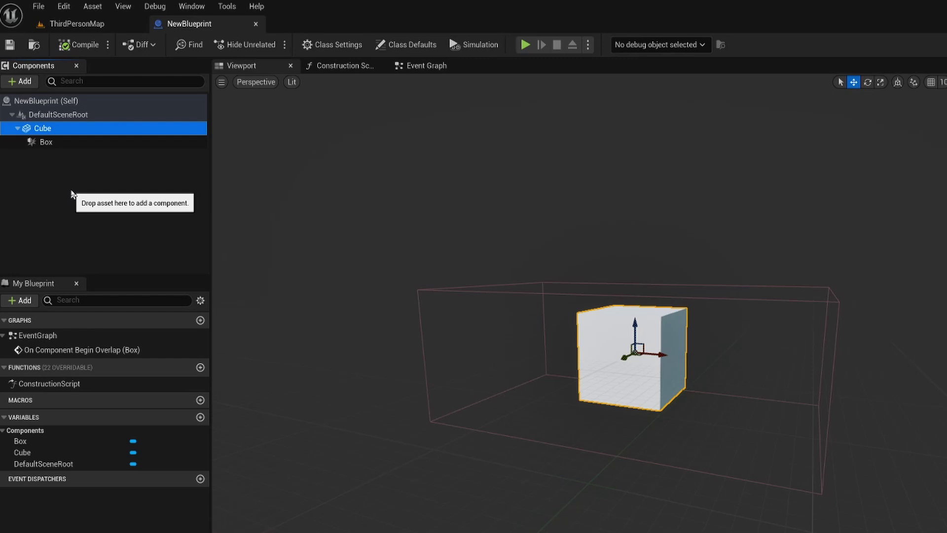
Select NewBlueprint's Box component under Cube so its trigger volume is outlined
click(59, 143)
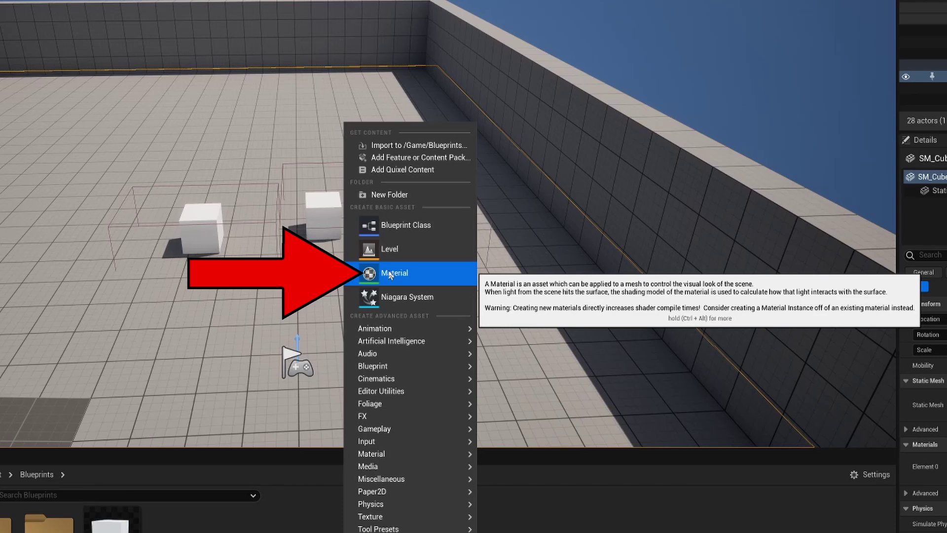
Create a new material named TutorialMaterial in the Blueprints folder and open it in the Material Editor
click(417, 277)
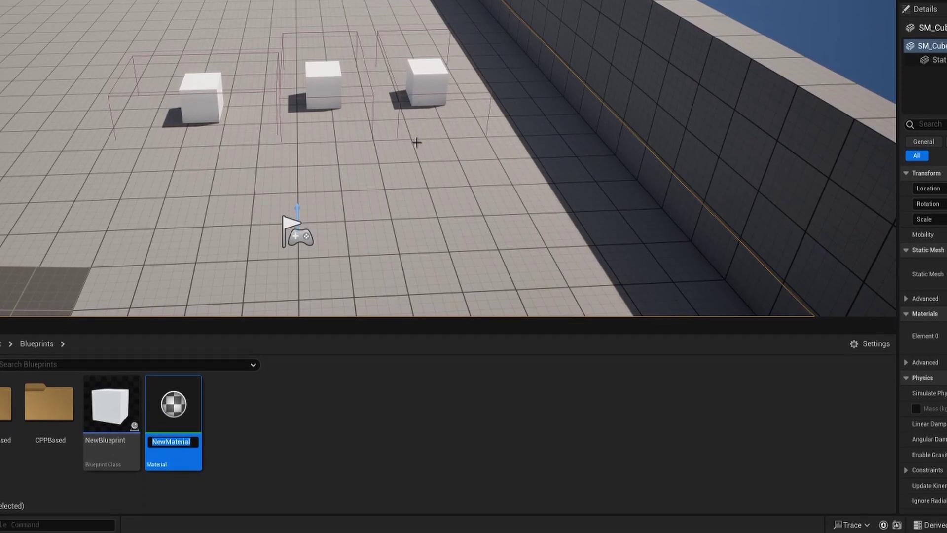
text(ToonMaterial)
key(Return)
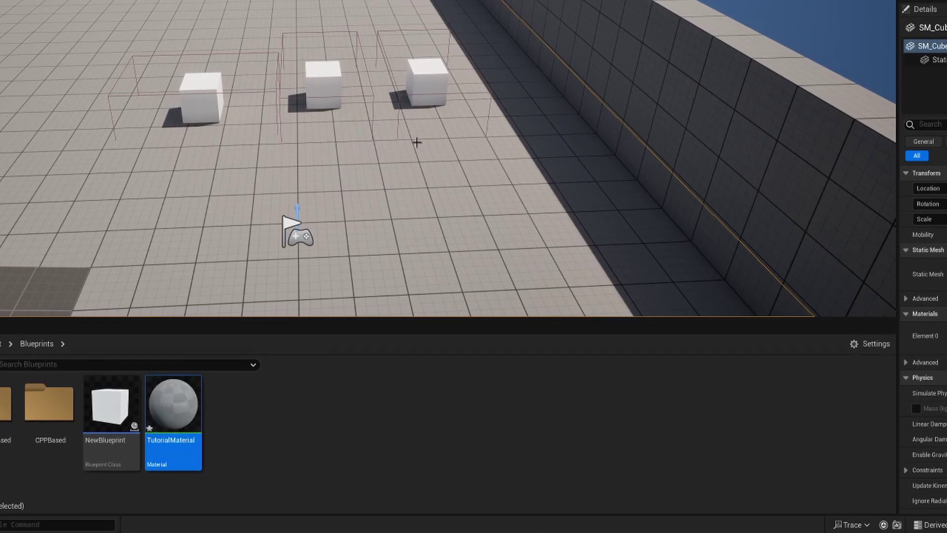
key(Return)
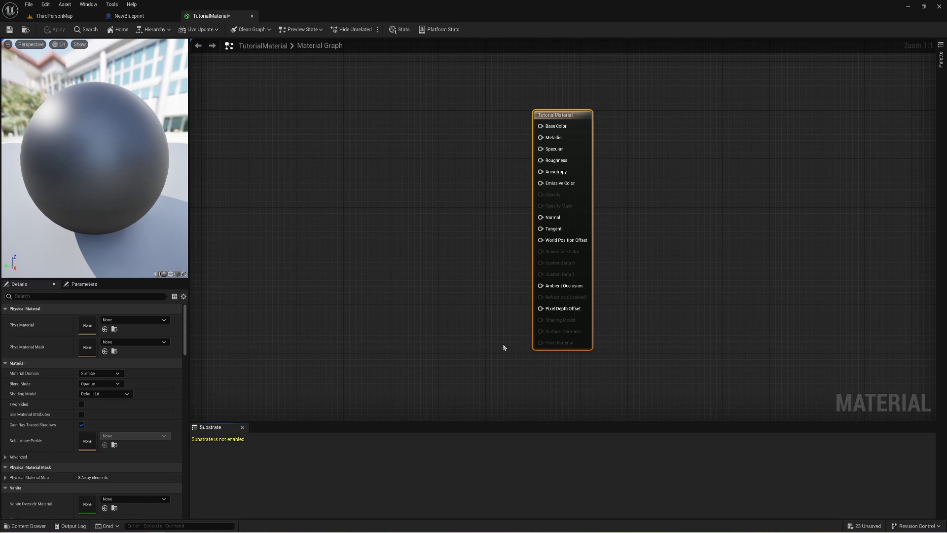
Add a Constant3Vector node near the graph's top and set its colour to bright green (0, 1.0, 0.19)
click(485, 262)
click(940, 60)
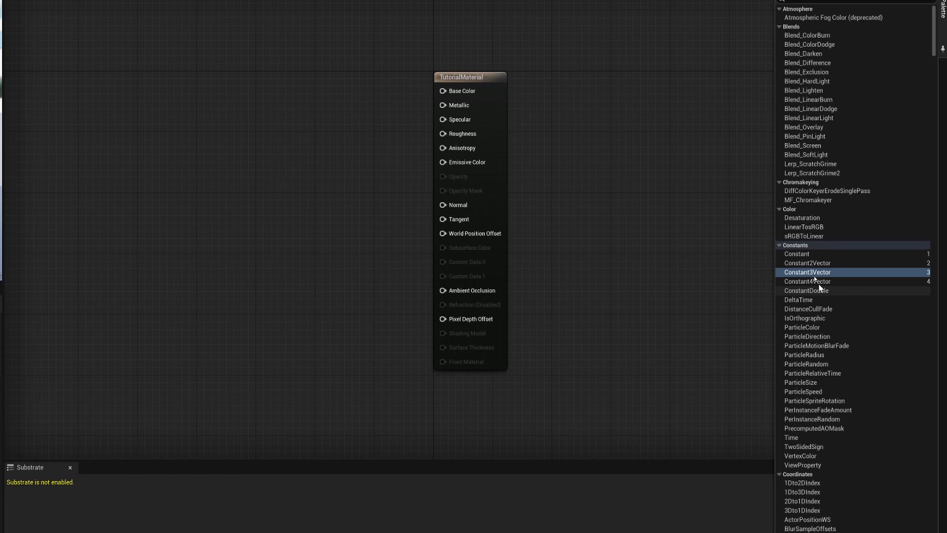
drag(808, 272, 190, 186)
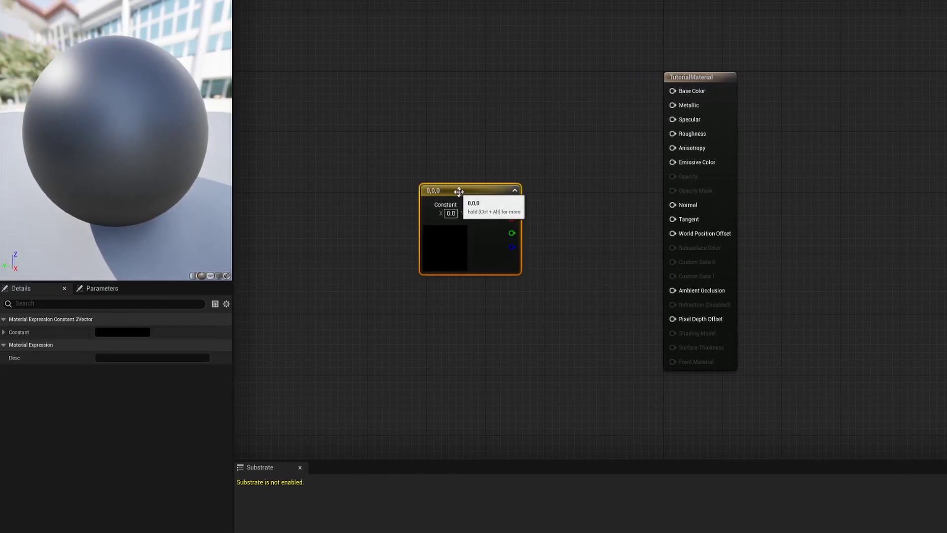
drag(459, 191, 435, 56)
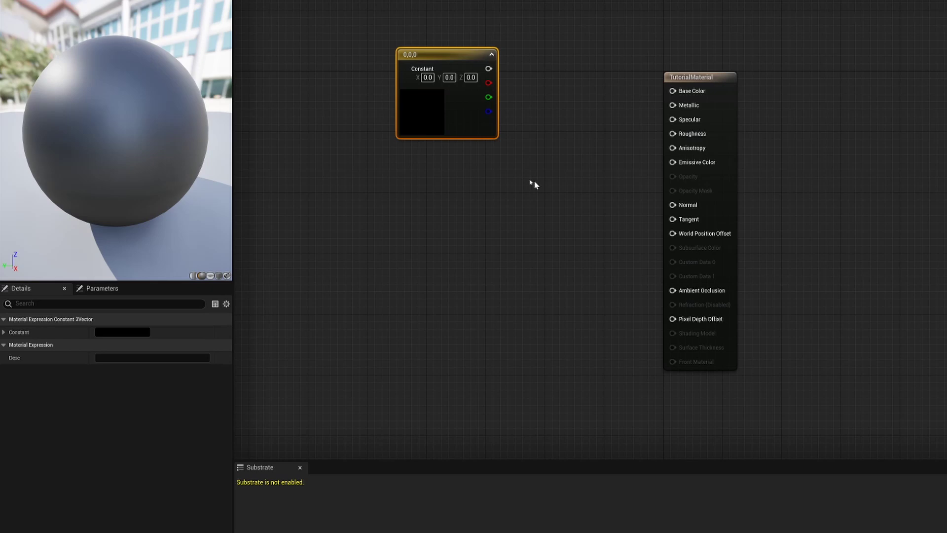
double_click(414, 120)
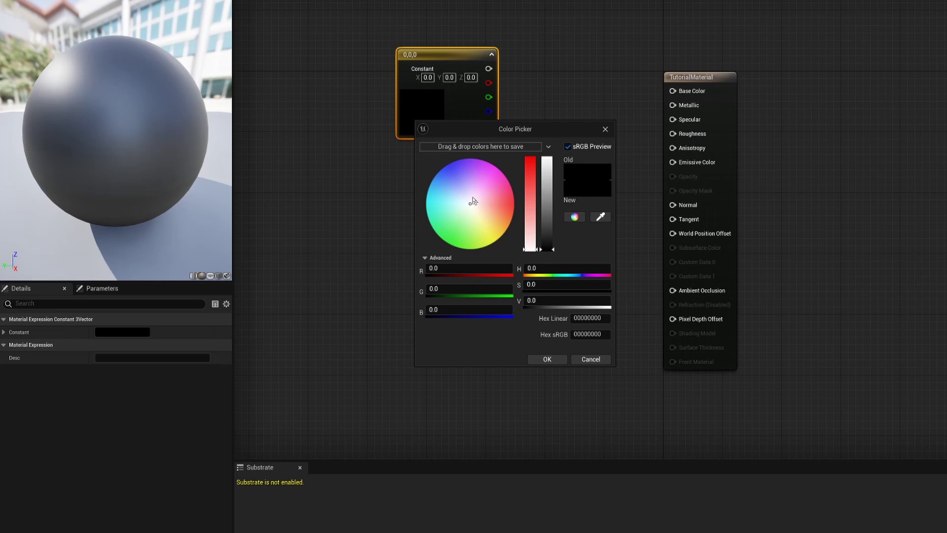
click(471, 202)
drag(472, 205, 439, 239)
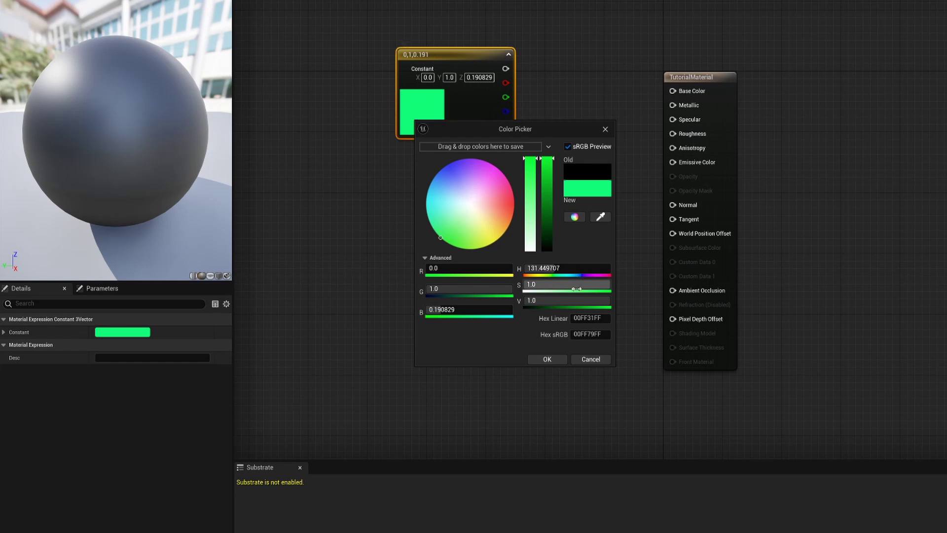
click(535, 360)
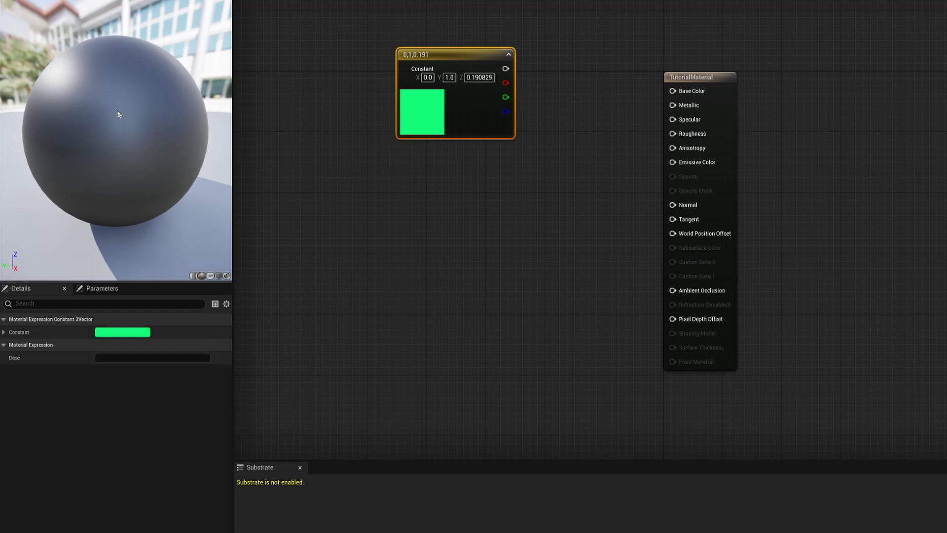
Wire the green constant to Base Color and into input A of a new Multiply node
drag(506, 69, 672, 90)
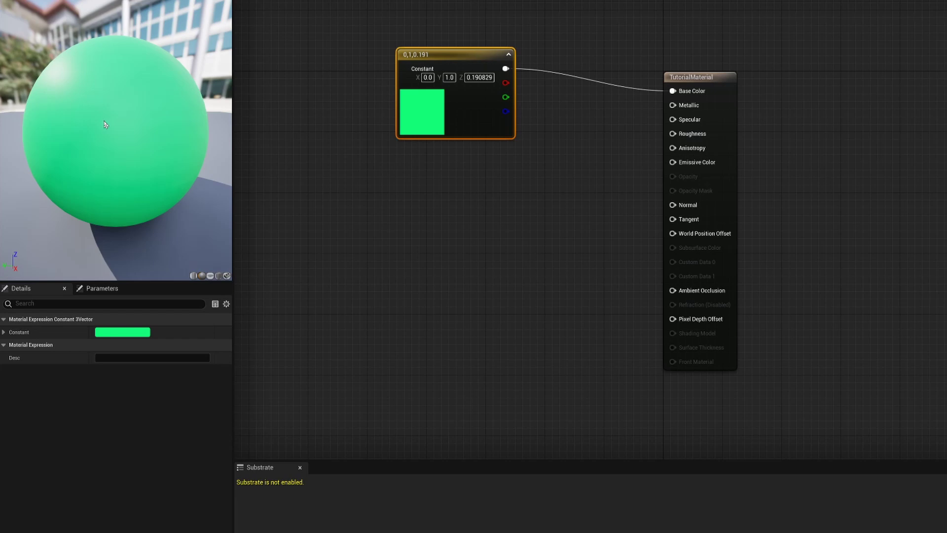
click(530, 208)
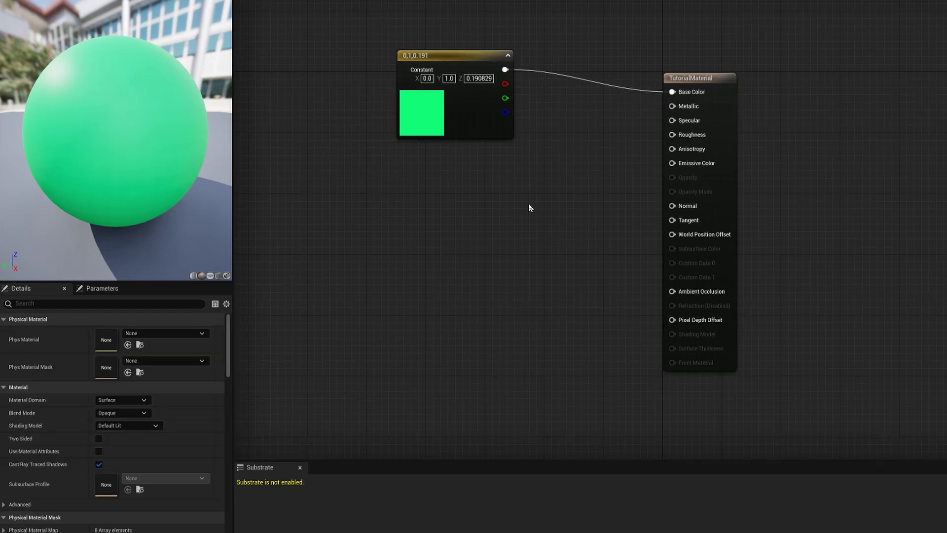
right_click(530, 207)
text(mult)
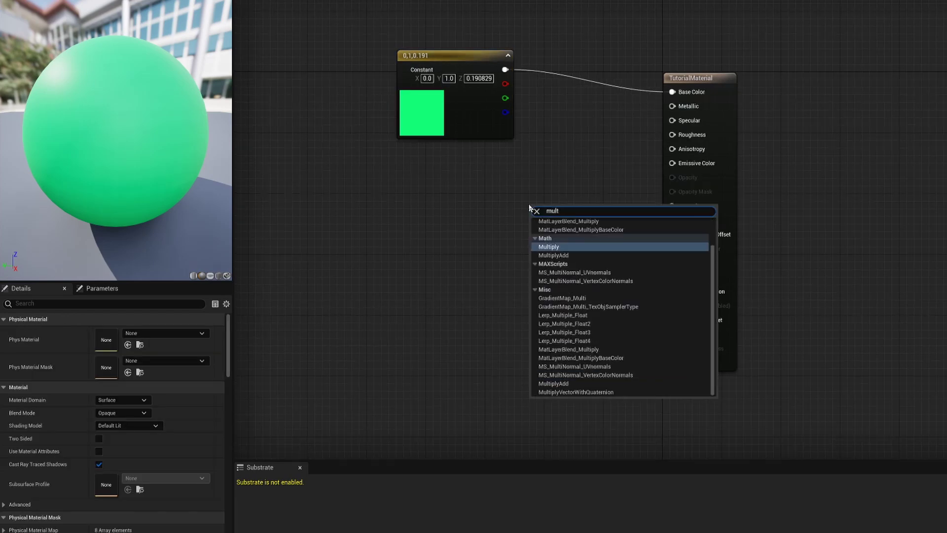
key(Return)
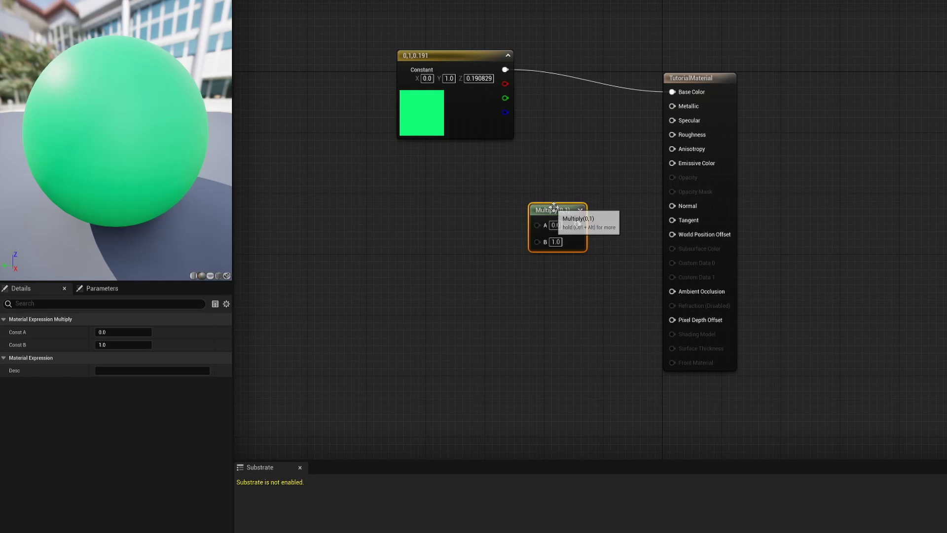
drag(554, 203, 555, 163)
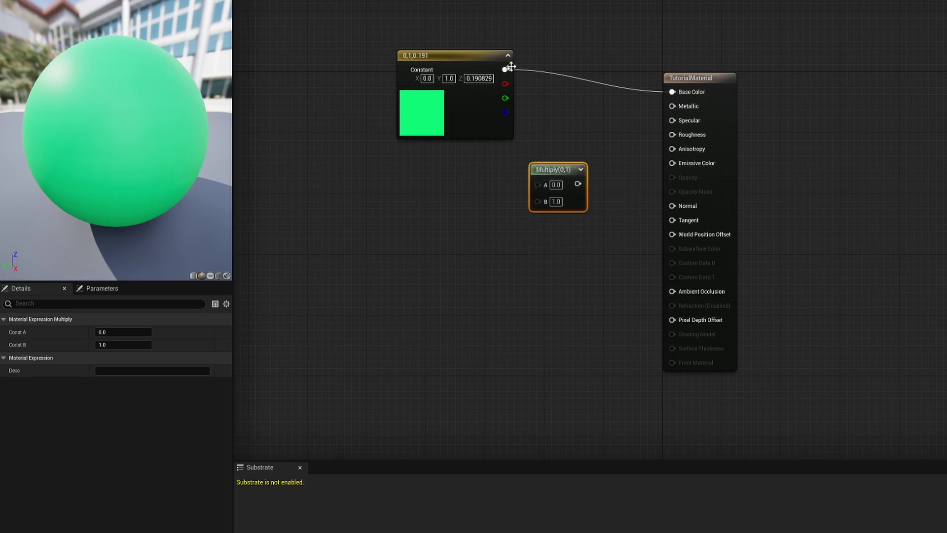
drag(505, 70, 538, 184)
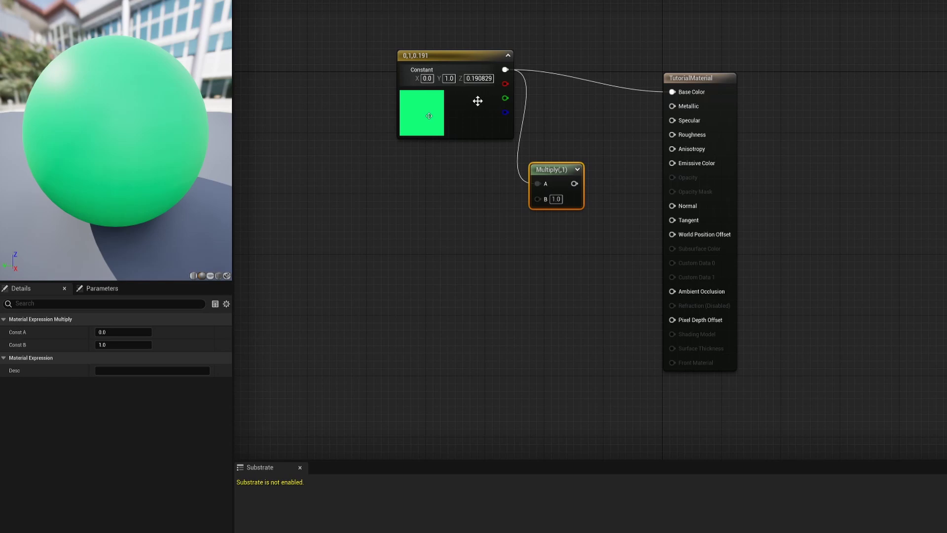
click(556, 198)
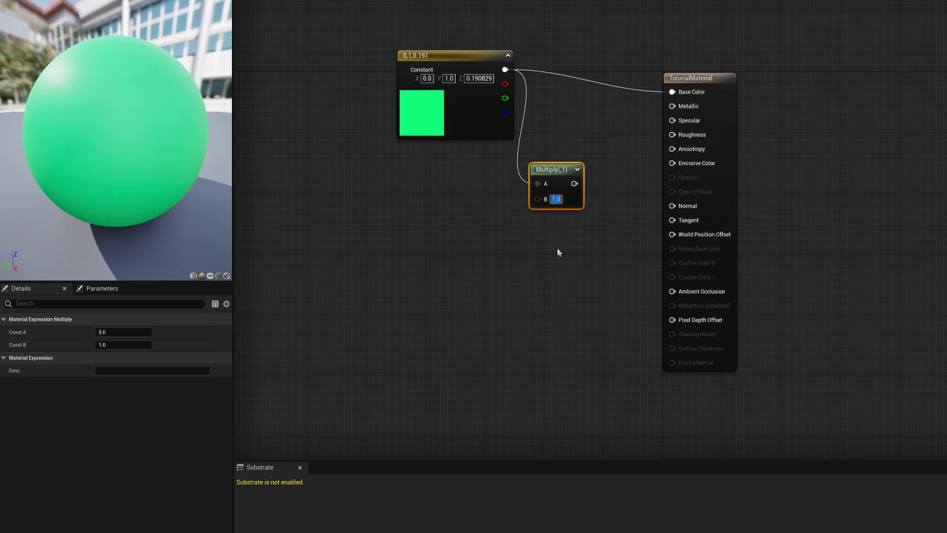
Feed a Constant of 100 into Multiply's B and drive Emissive Color with the Multiply output
click(408, 257)
right_click(409, 257)
text(consta)
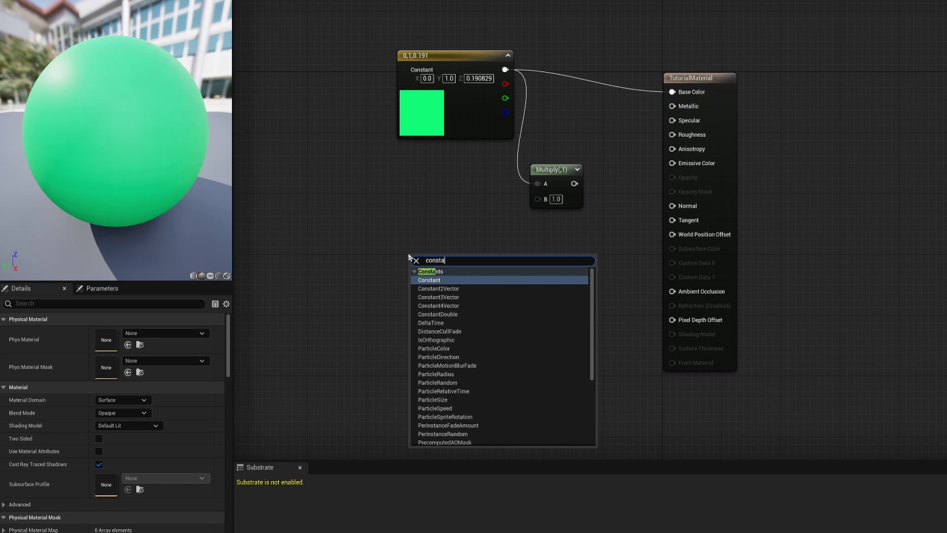
key(Return)
drag(428, 261, 428, 233)
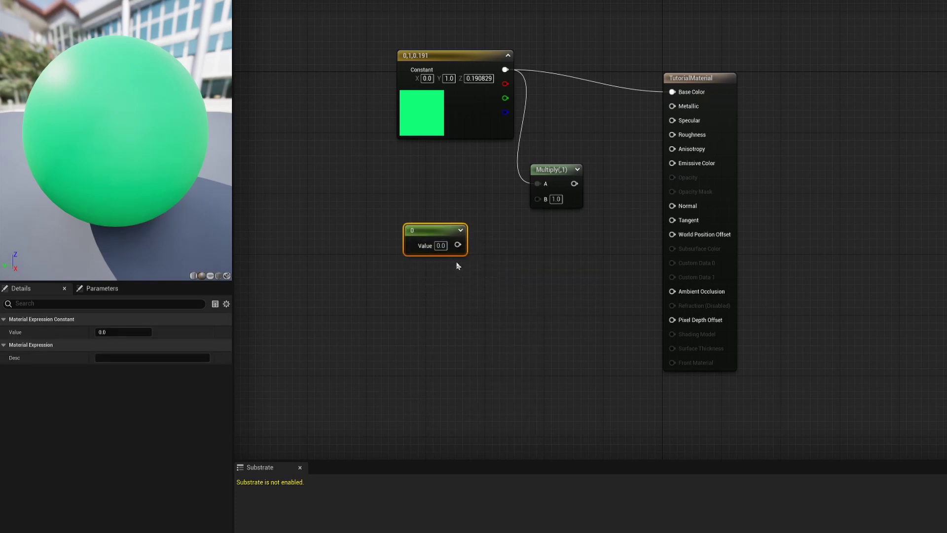
drag(458, 244, 537, 205)
click(439, 246)
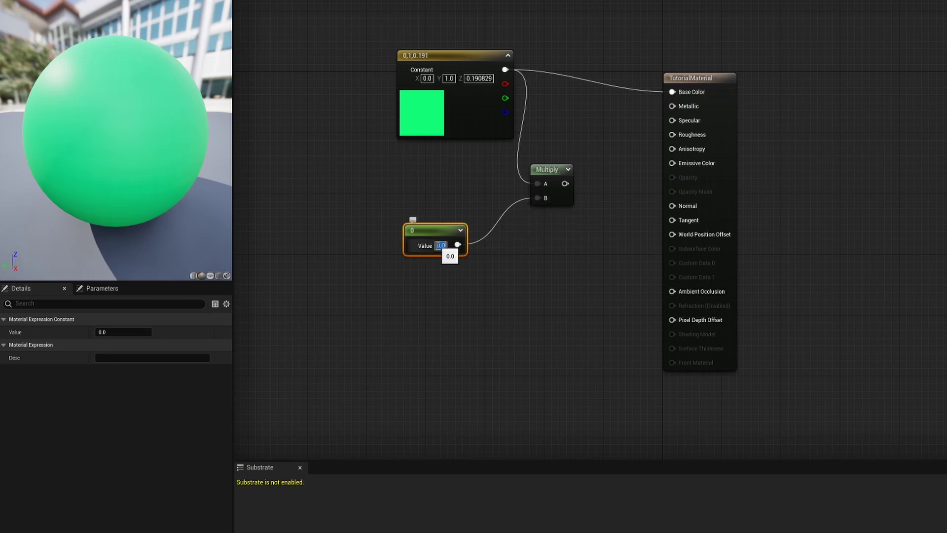
text(100)
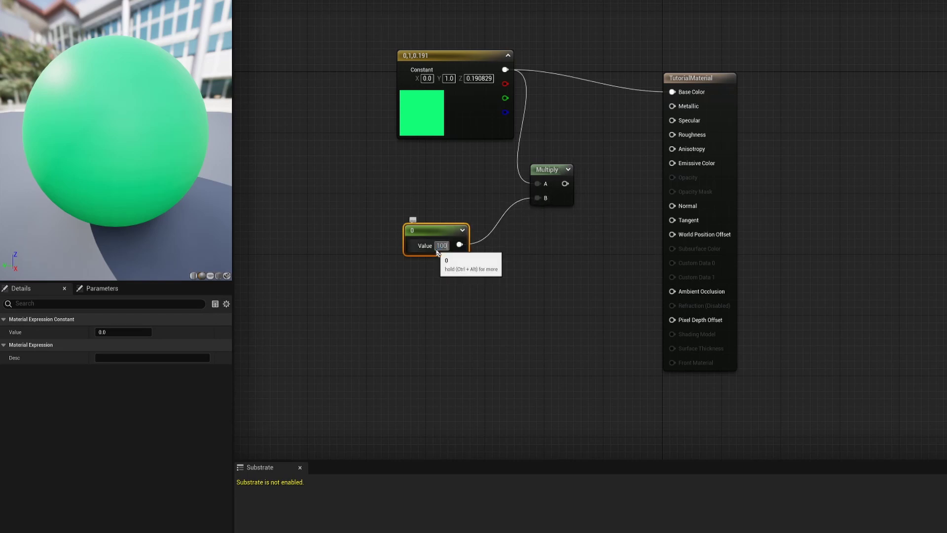
key(Return)
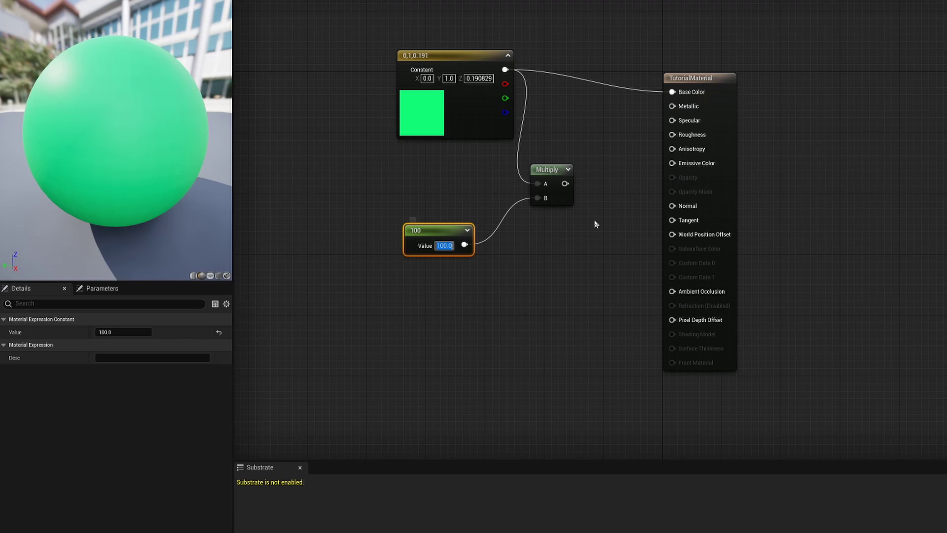
drag(565, 184, 673, 163)
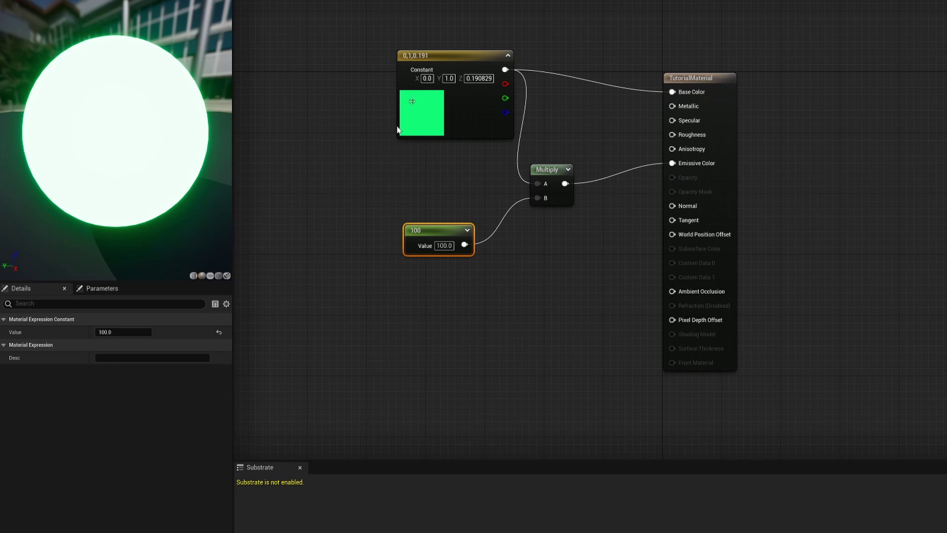
Convert the green constant to a parameter named Color and the 100 constant to Brightness
right_click(449, 53)
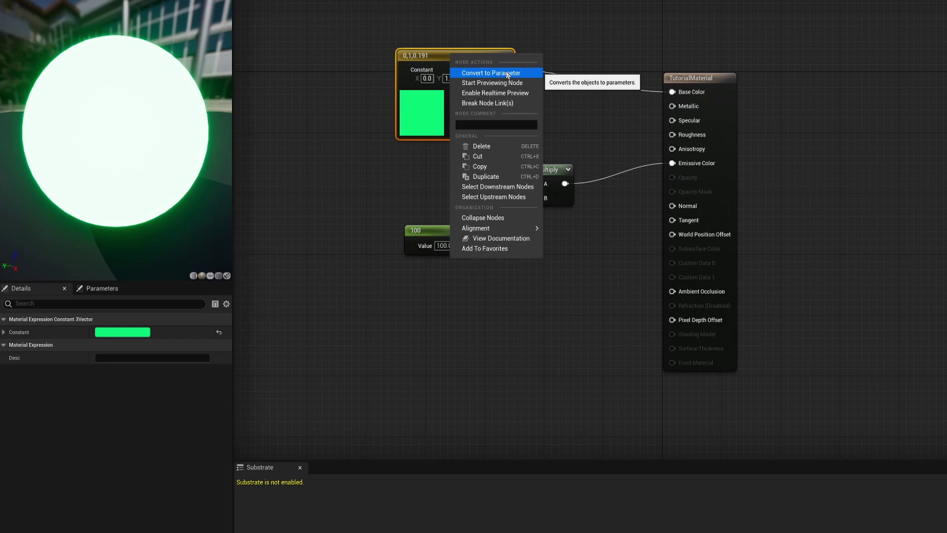
click(507, 73)
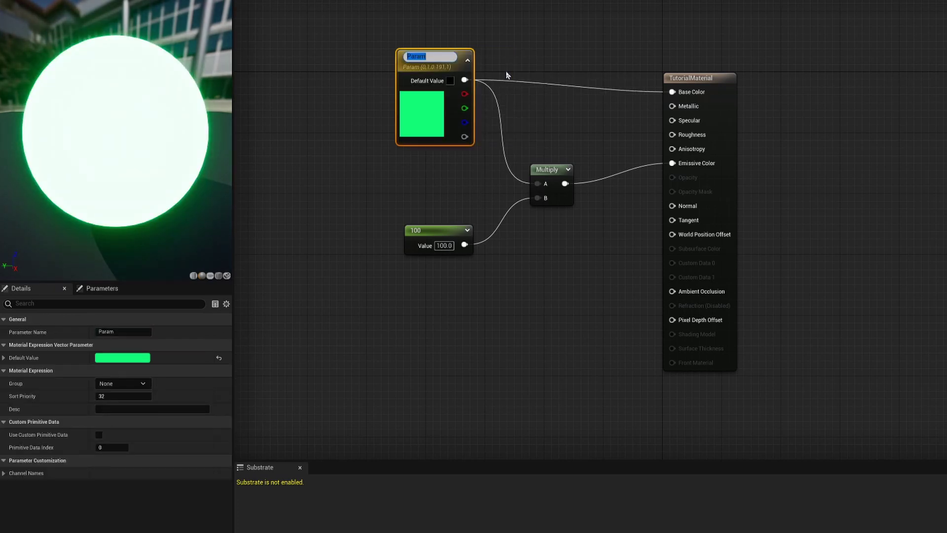
text(Color)
key(Return)
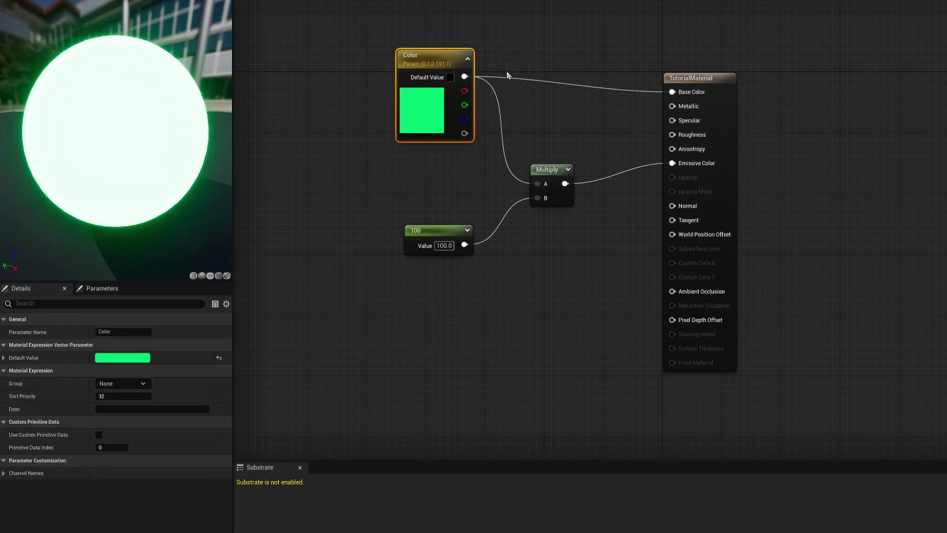
click(433, 229)
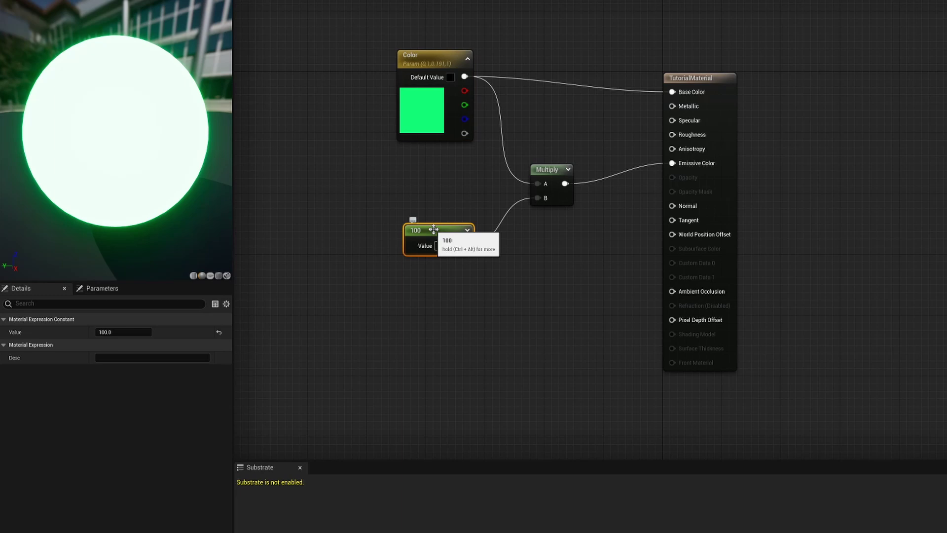
right_click(434, 229)
click(457, 244)
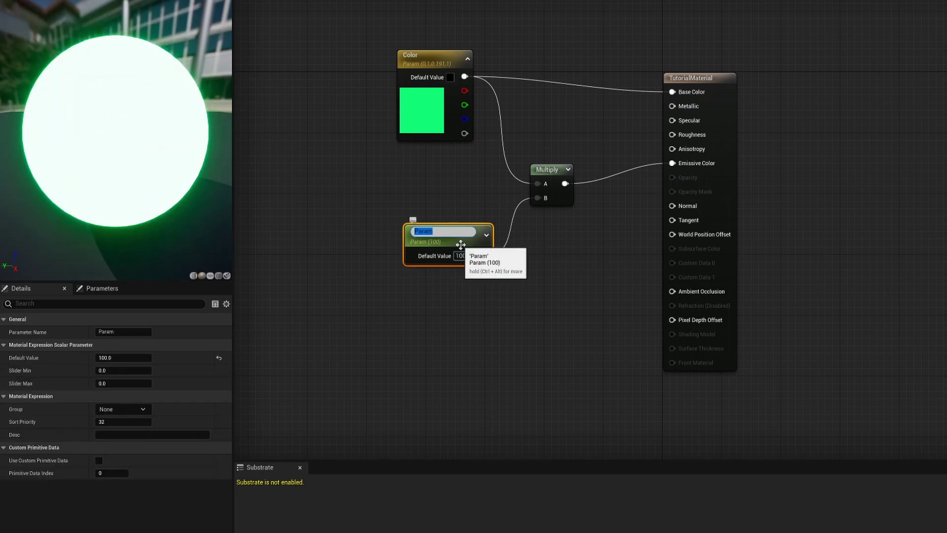
text(Brightness)
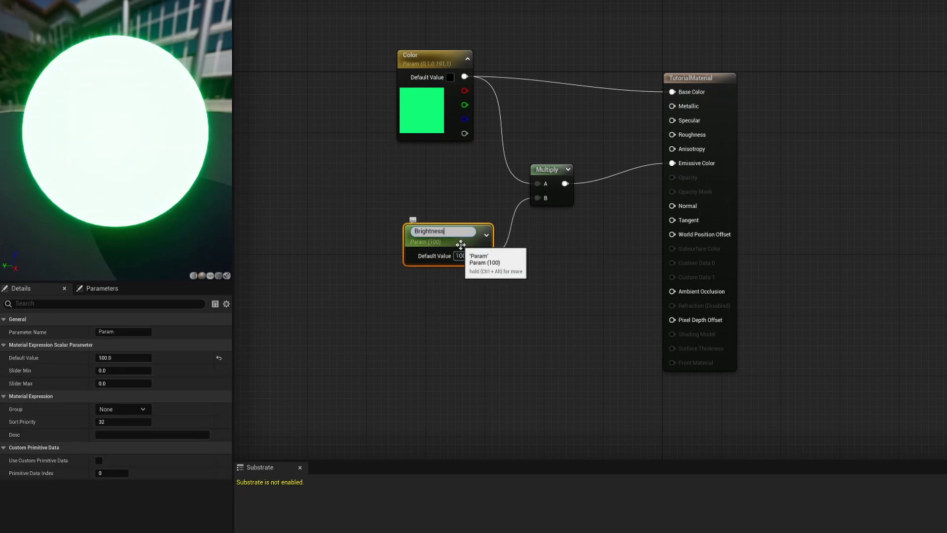
key(Return)
Lower the Brightness value from the material's Parameters list
click(102, 288)
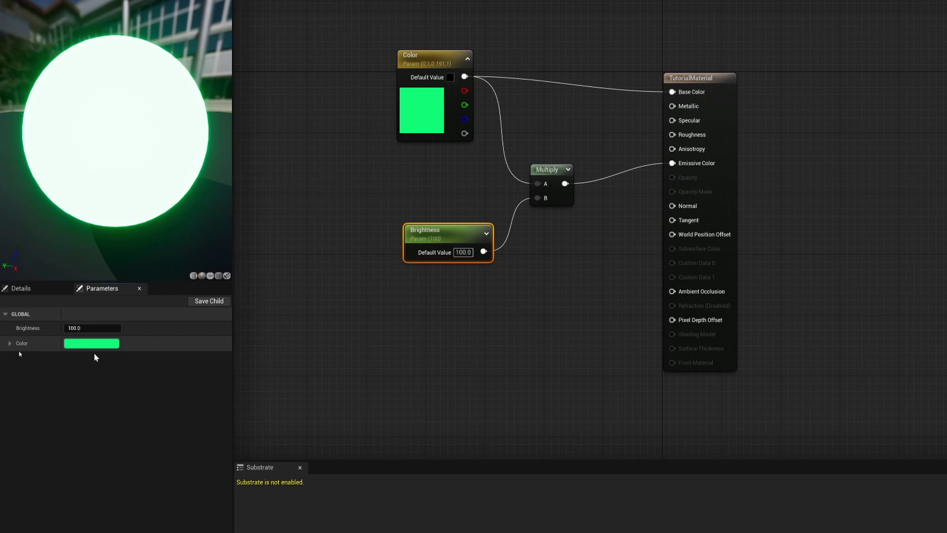
click(76, 347)
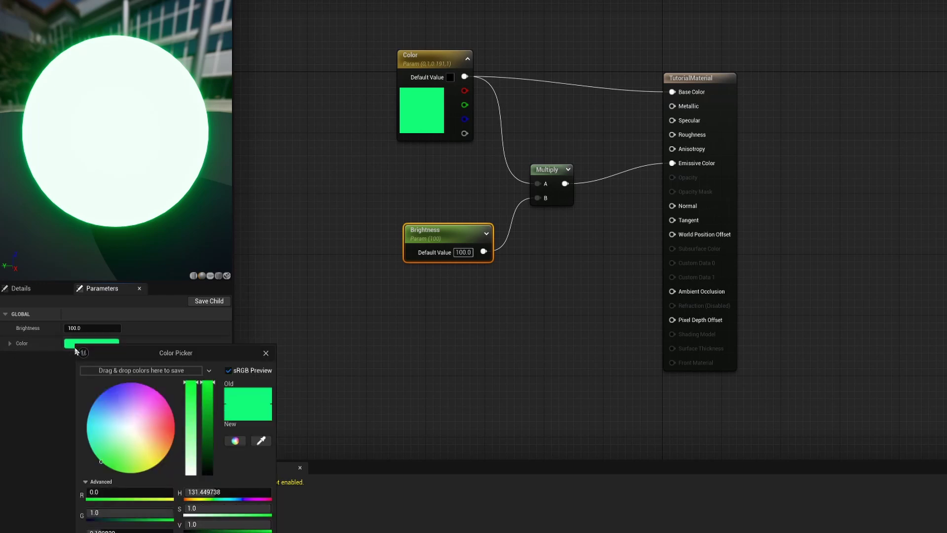
click(266, 354)
mouse_move(87, 328)
mouse_down()
mouse_move(78, 328)
mouse_move(92, 329)
mouse_up()
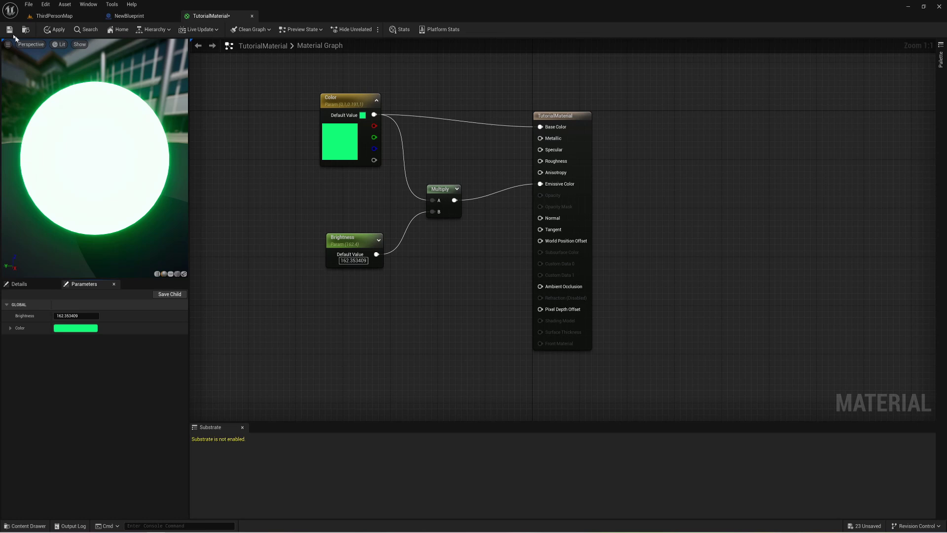
Save TutorialMaterial and create a material instance of it named FlatMaterial
click(10, 30)
click(55, 16)
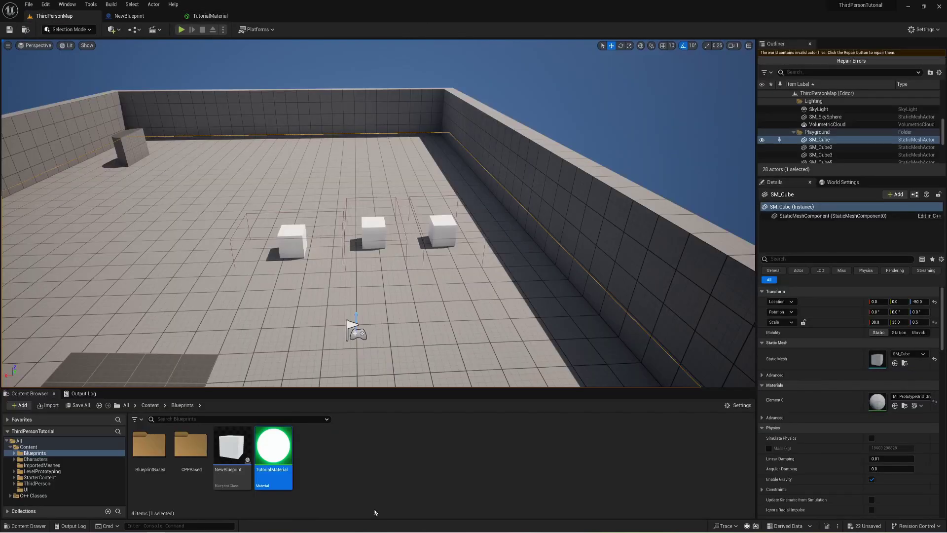
click(336, 452)
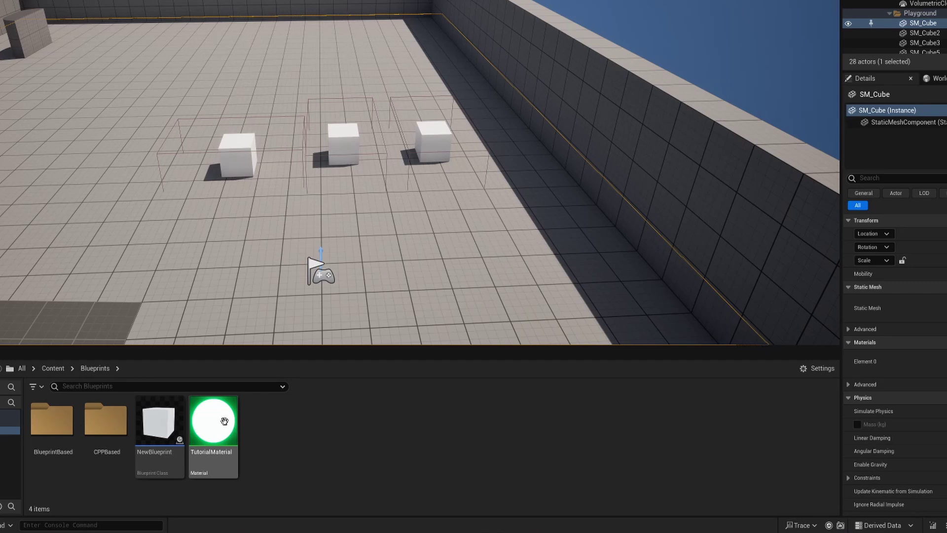
right_click(285, 449)
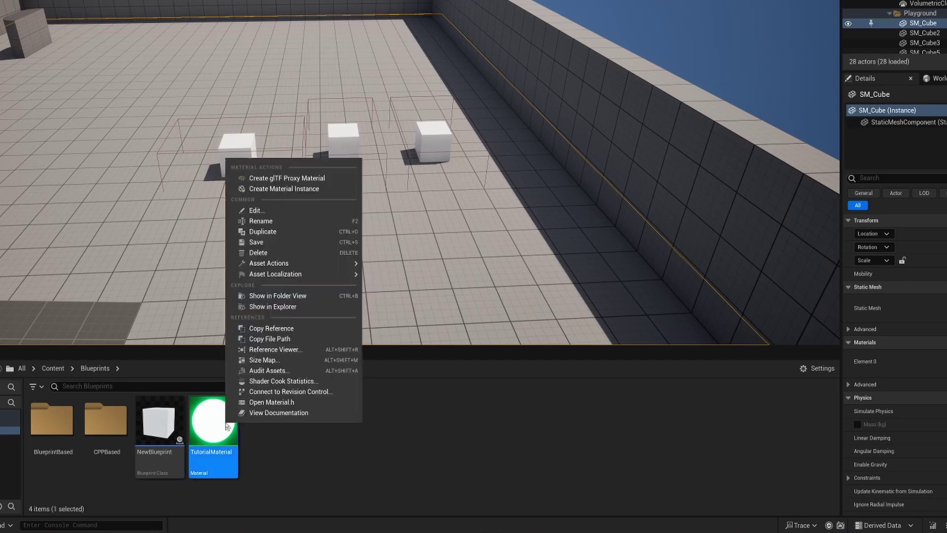
click(280, 189)
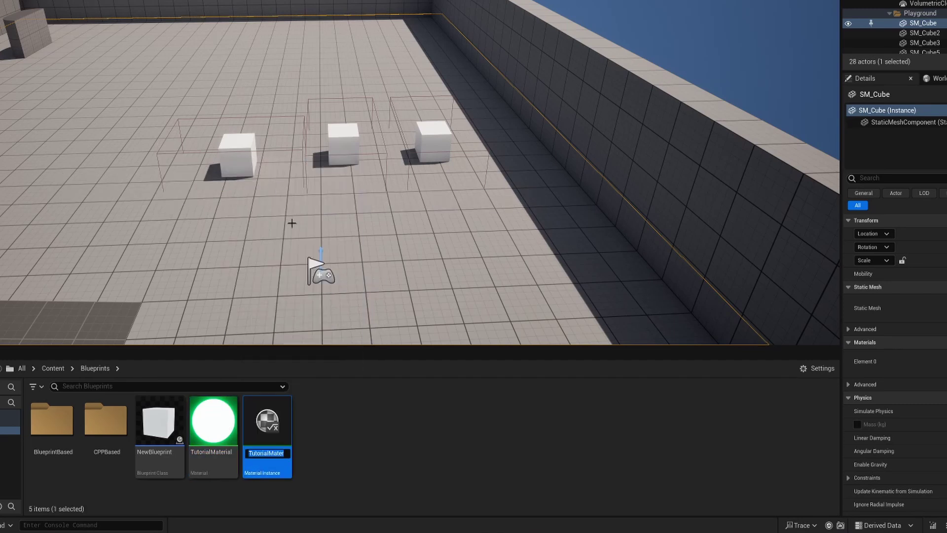
text(TutorialMI)
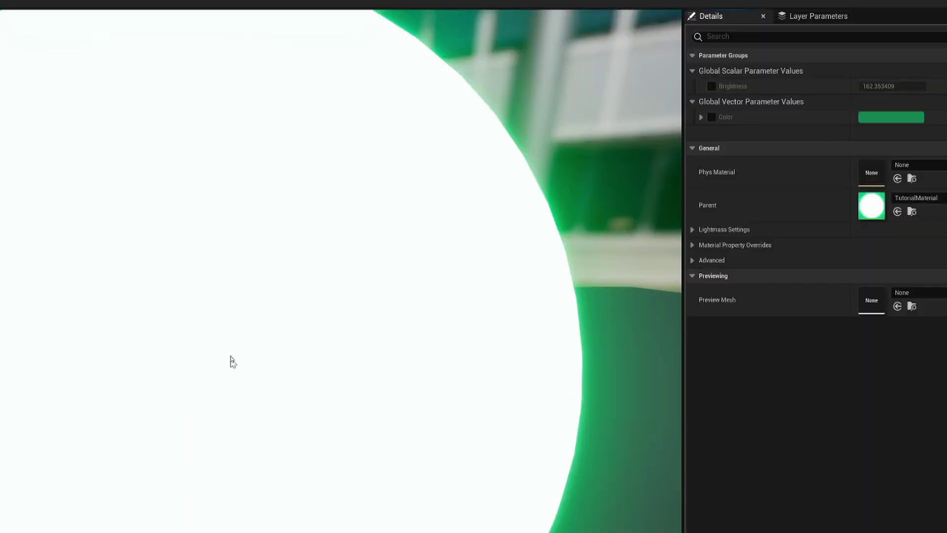
Override FlatMaterial's Brightness to 0 for a plain, non-glowing green
scroll(488, 307, down, 5)
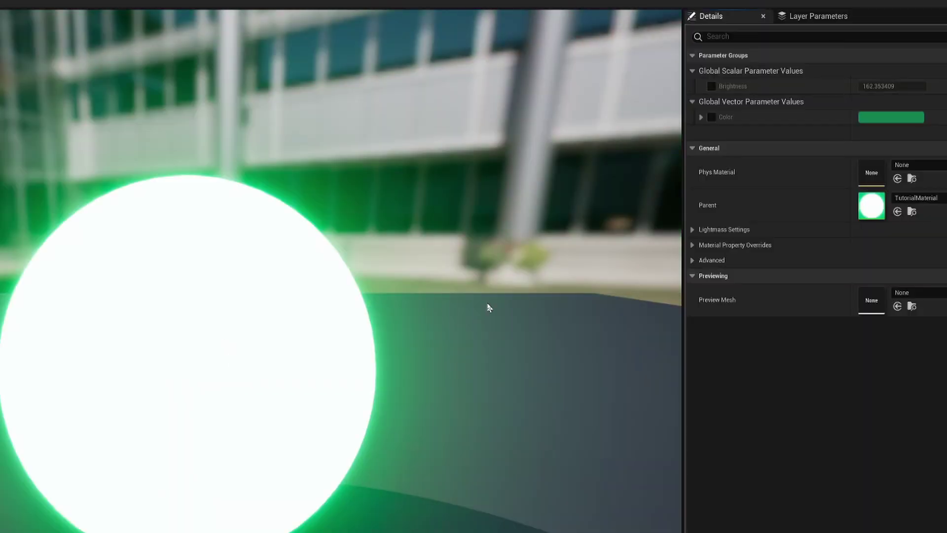
click(712, 85)
click(880, 87)
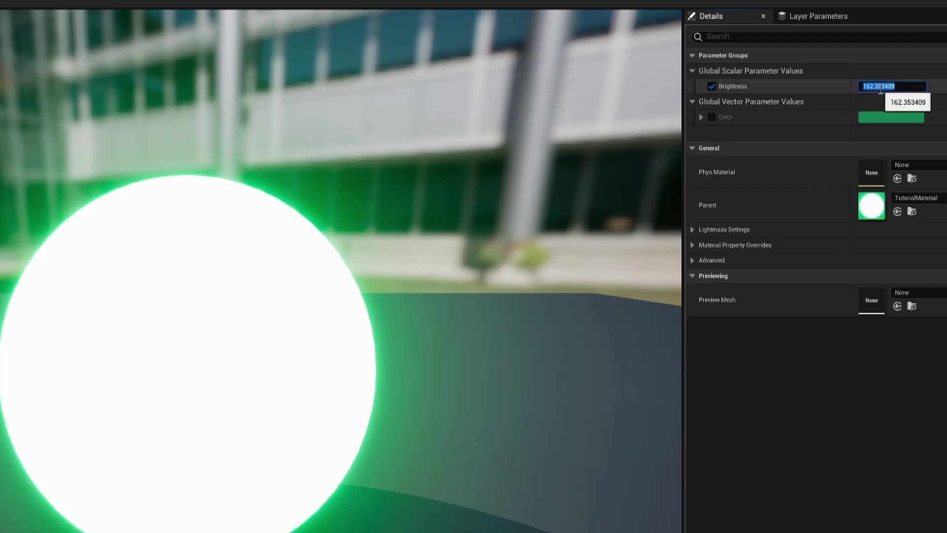
text(0)
key(Return)
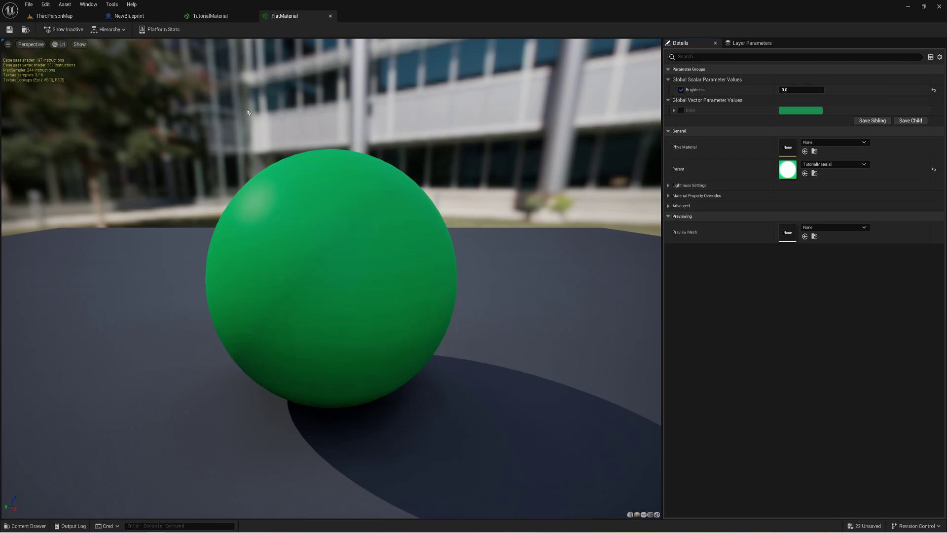
Create a second material instance of TutorialMaterial named BrightMaterial
click(54, 15)
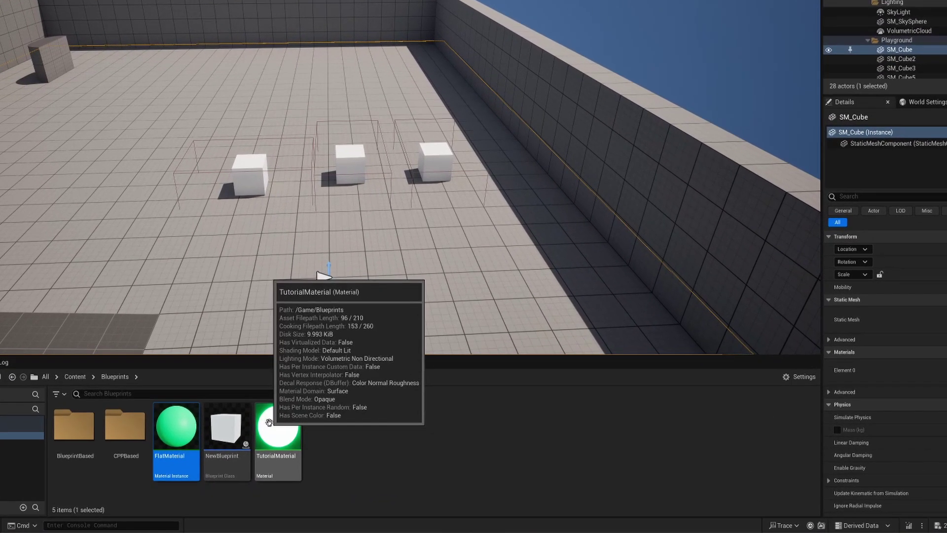
right_click(299, 436)
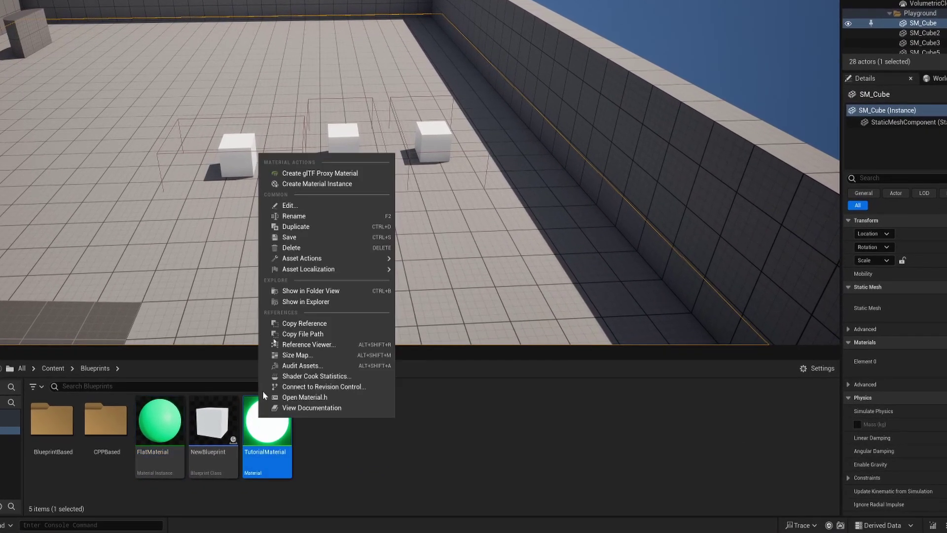
click(306, 184)
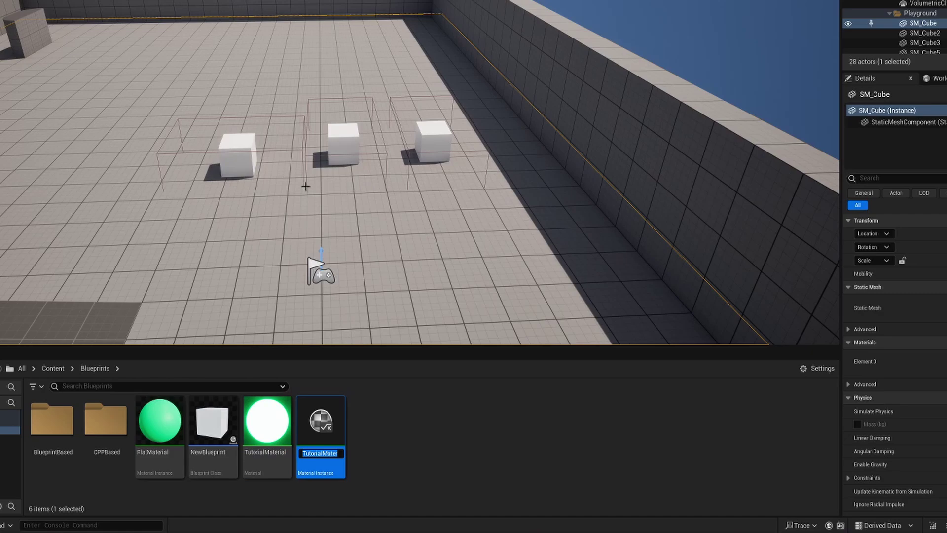
text(GreenMaterial)
key(Return)
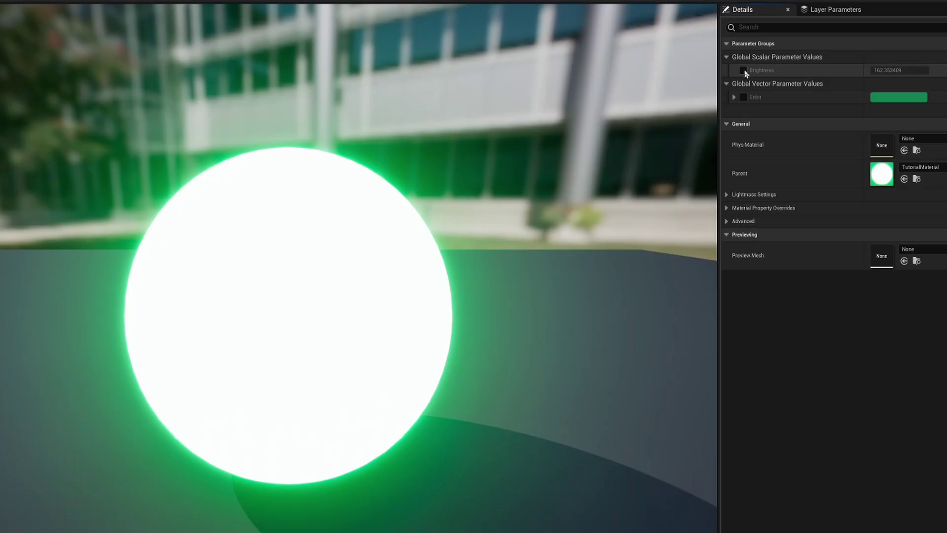
Override BrightMaterial's Brightness to 300 for a stronger glow
click(743, 70)
click(898, 70)
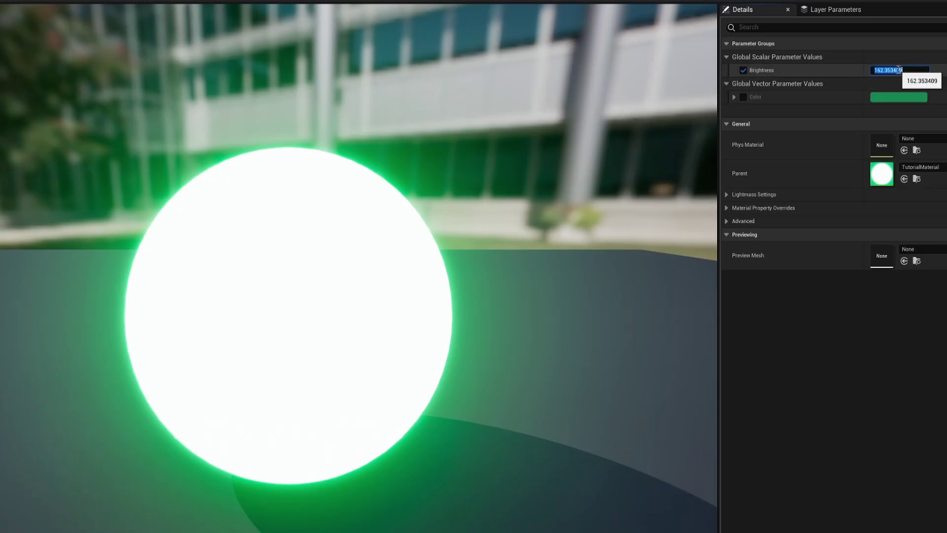
text(300.0)
key(Return)
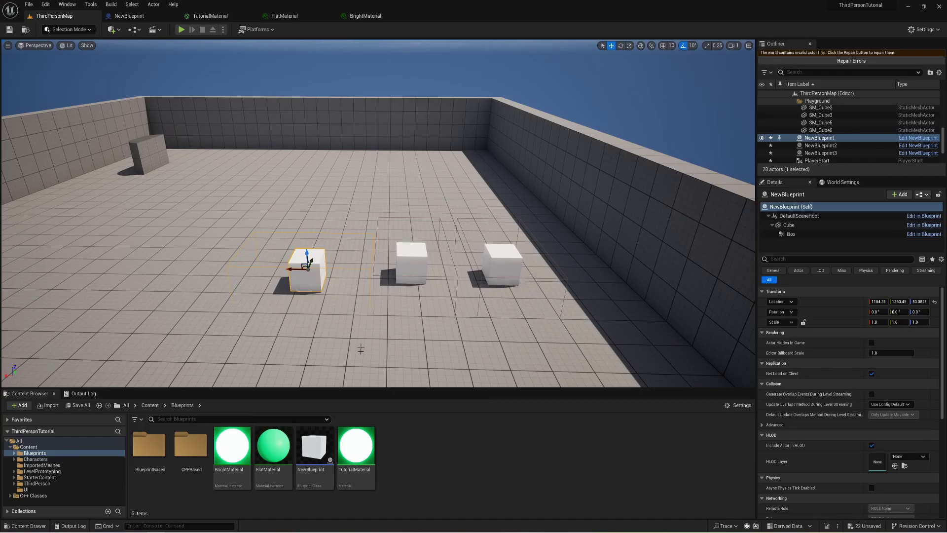
Set NewBlueprint's Cube material Element 0 to FlatMaterial and compile the blueprint
double_click(314, 447)
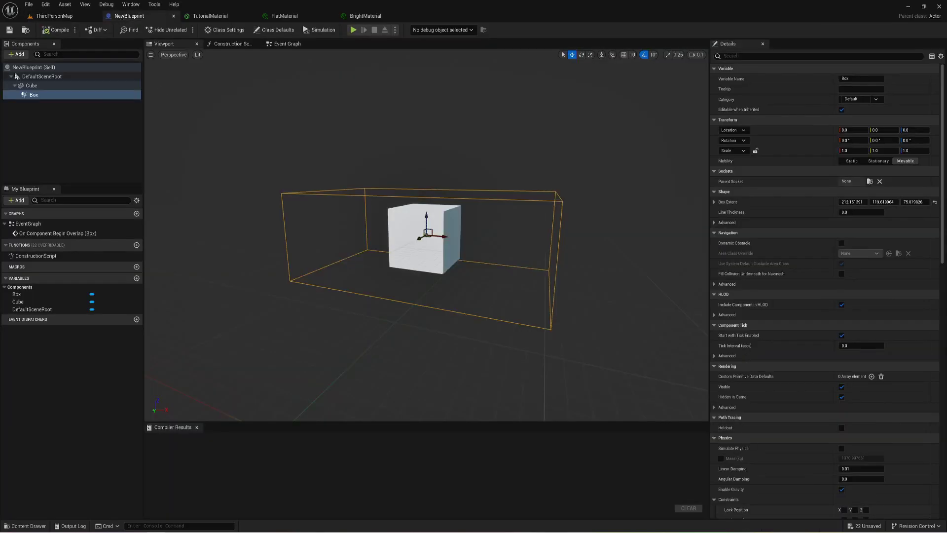
click(31, 86)
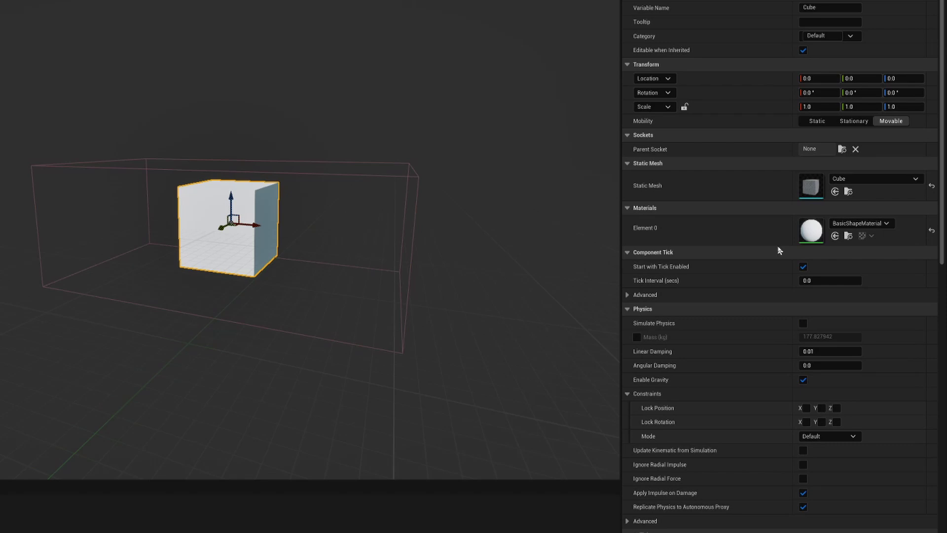
click(849, 225)
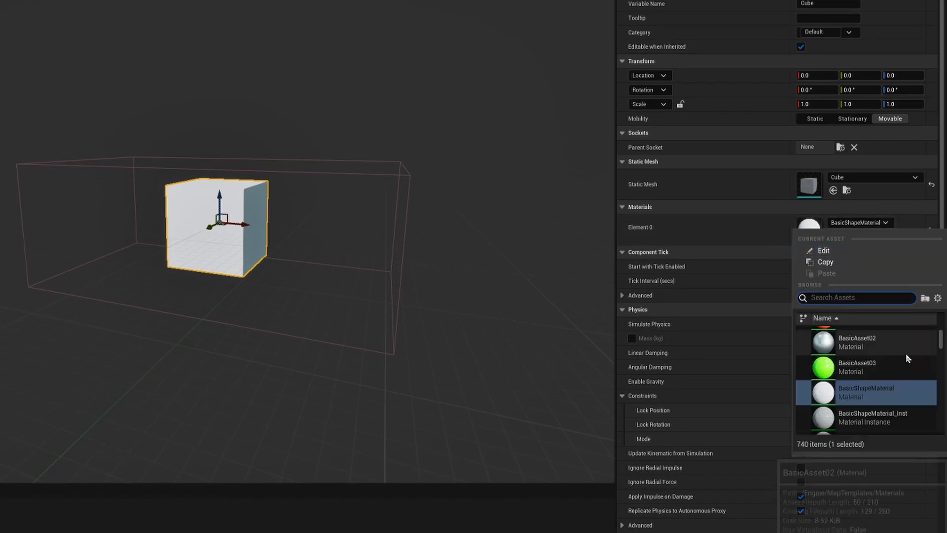
text(flatmater)
click(817, 338)
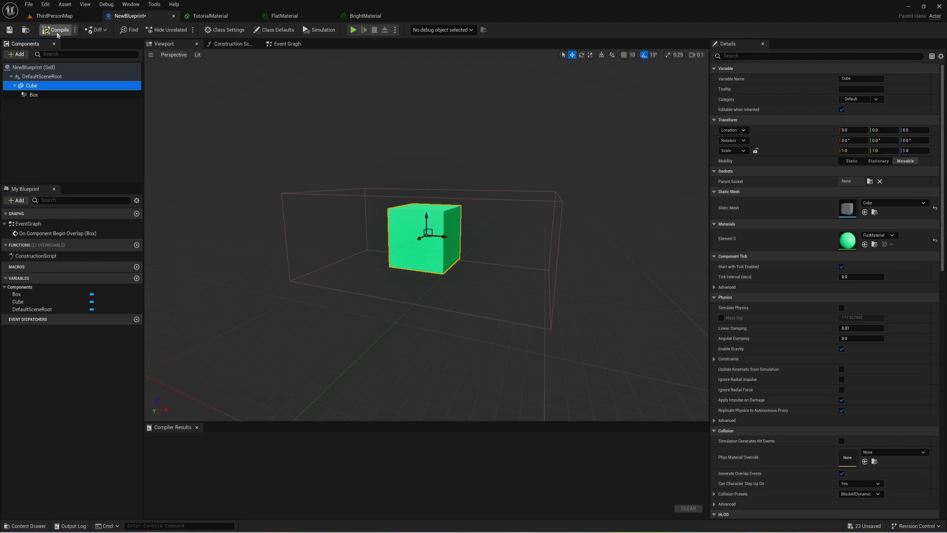
click(56, 29)
click(58, 16)
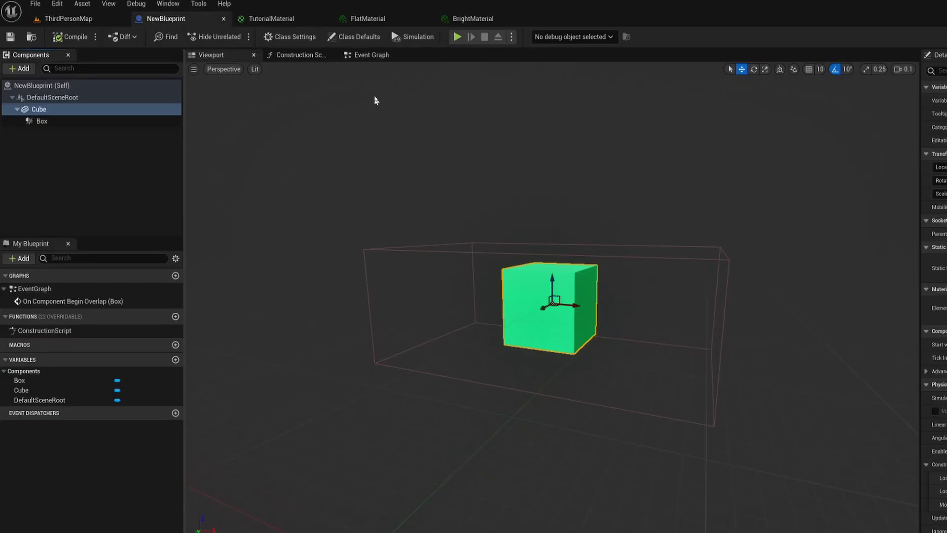
Inspect NewBlueprint's Event Graph, where the Box overlap sets the Cube's material to BrightMaterial
click(364, 56)
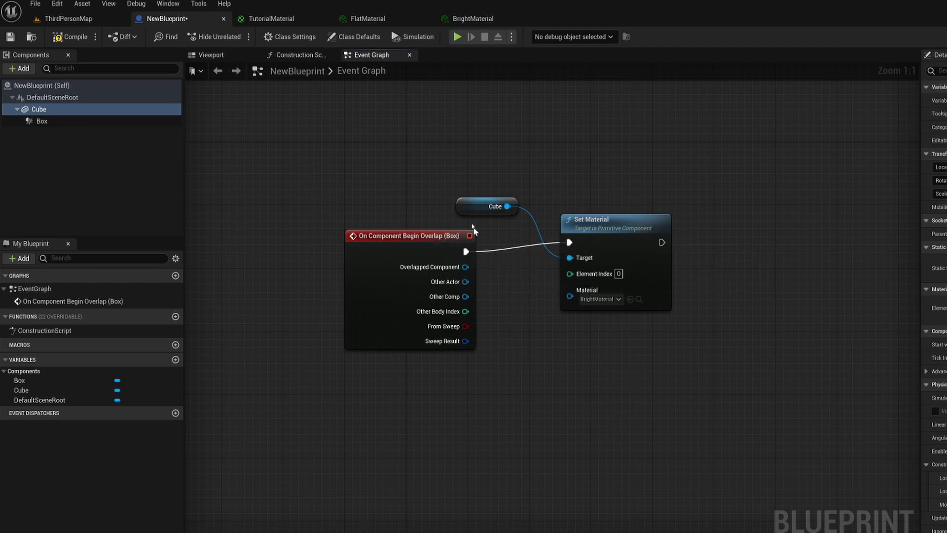
click(489, 205)
click(637, 234)
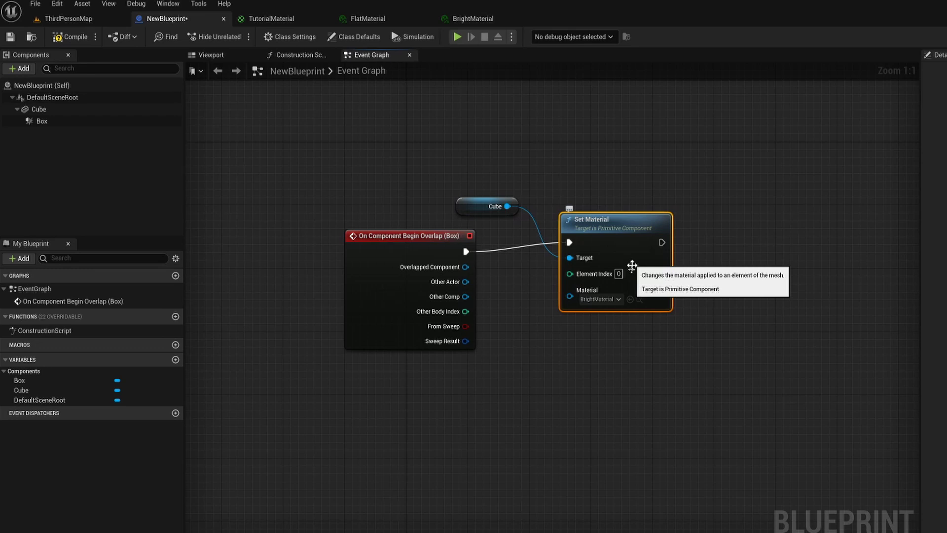
click(592, 324)
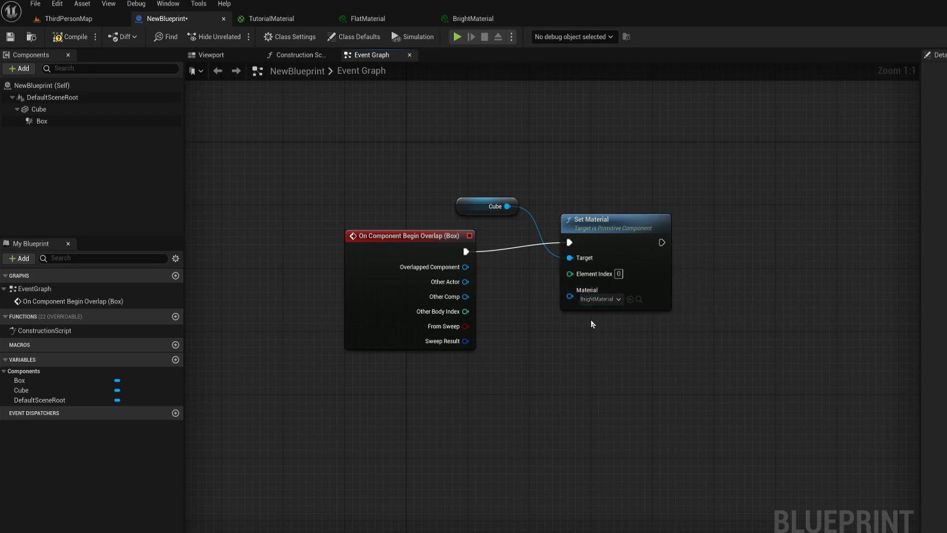
Compile and save NewBlueprint, then move the first and middle green cubes to new spots in ThirdPersonMap
click(70, 37)
click(10, 36)
click(62, 20)
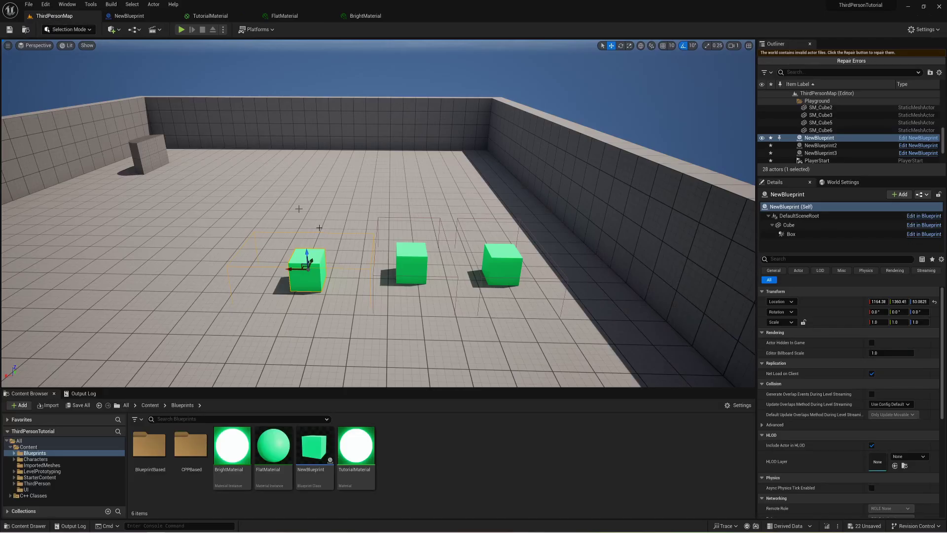
drag(298, 268, 232, 269)
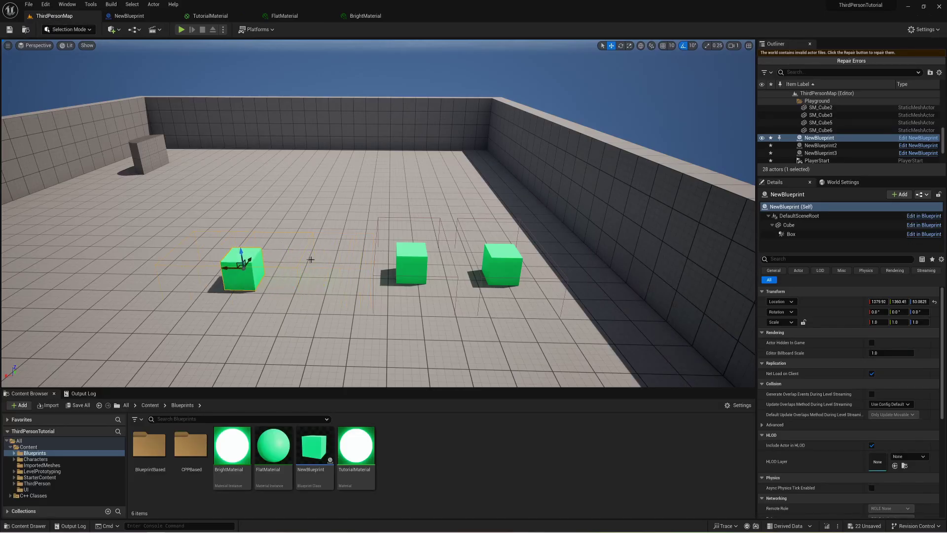
click(399, 256)
drag(397, 259, 382, 296)
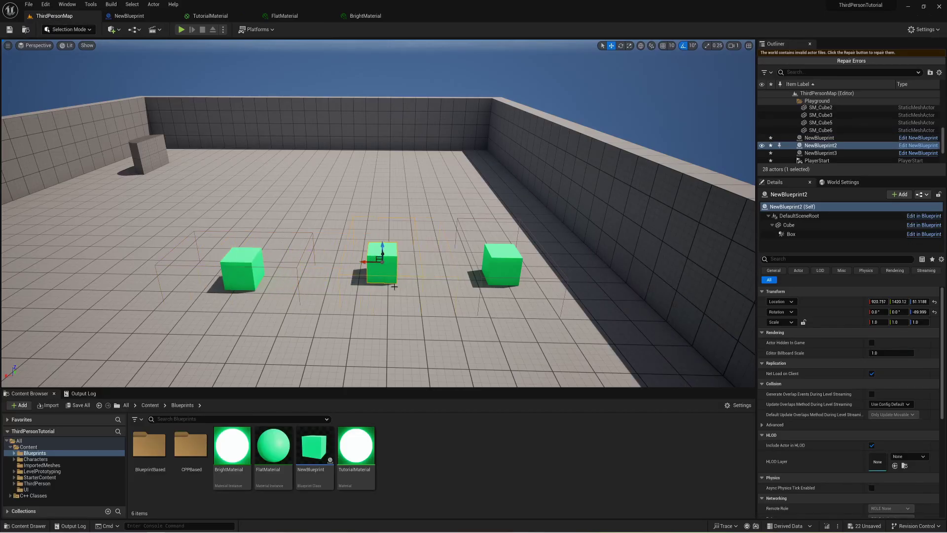
Play the level and walk the character into the middle, left and right cubes so each glows bright
click(181, 29)
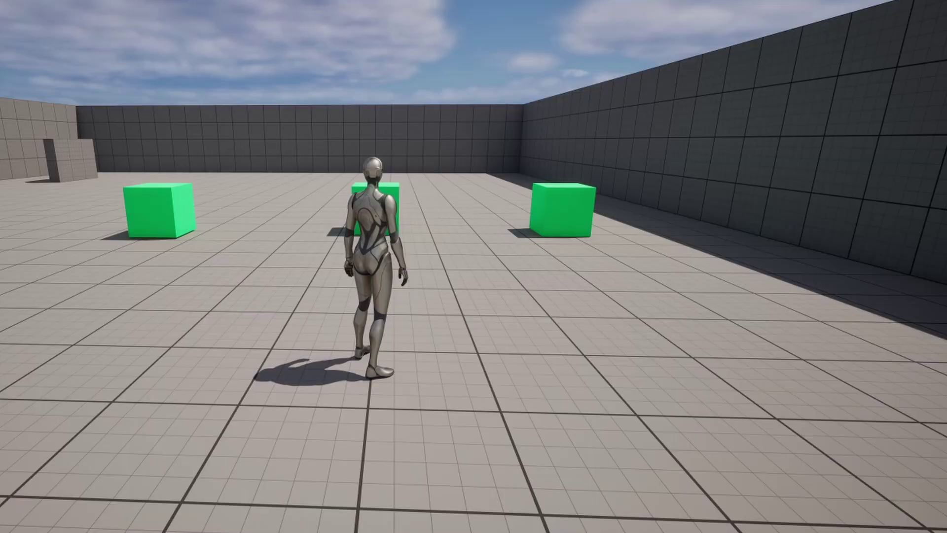
key(w)
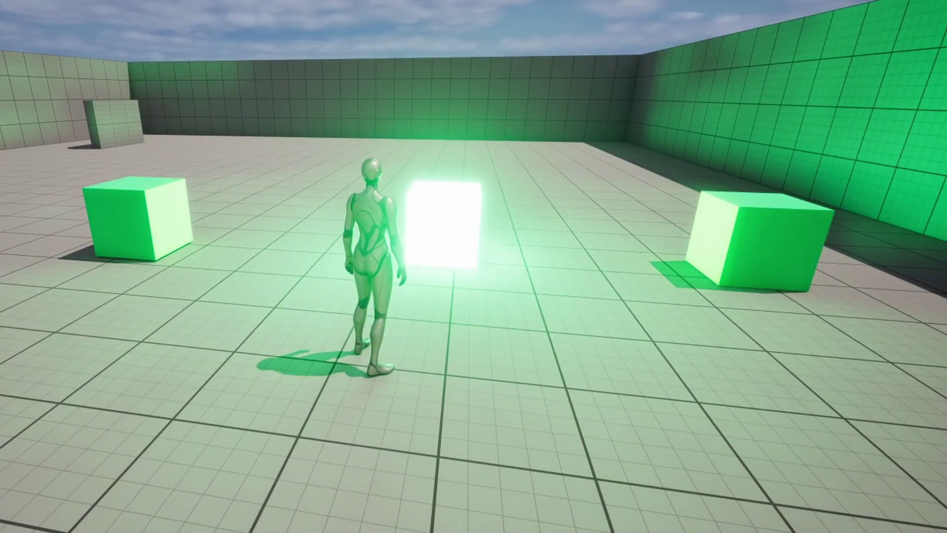
key(a)
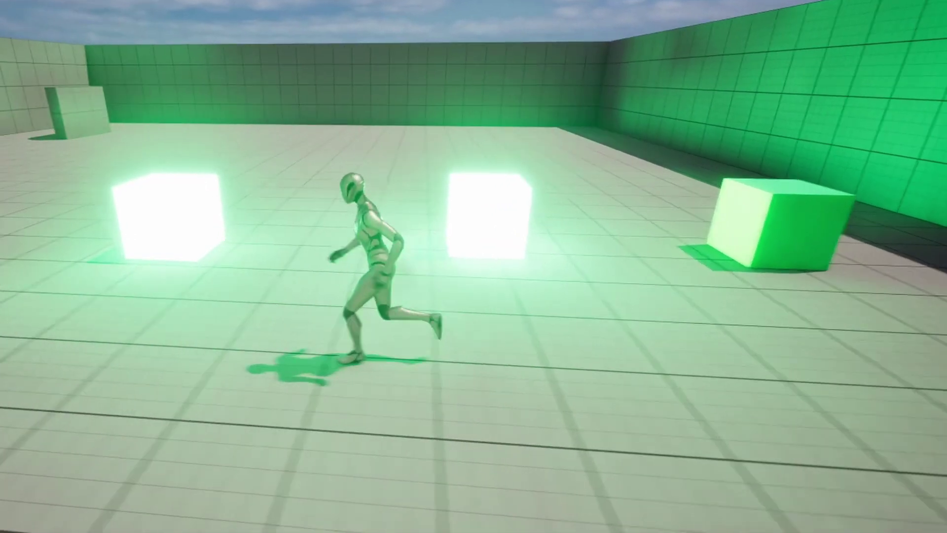
key(d)
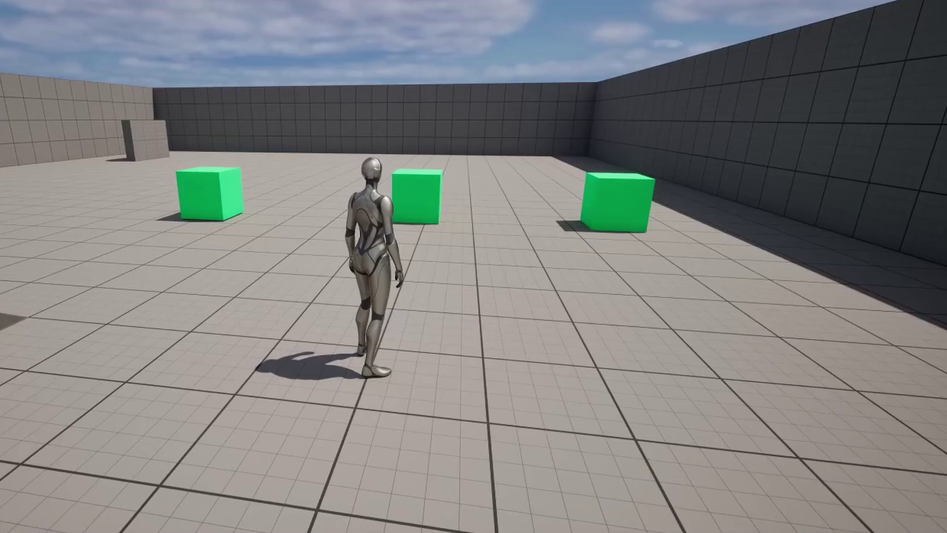
key(w)
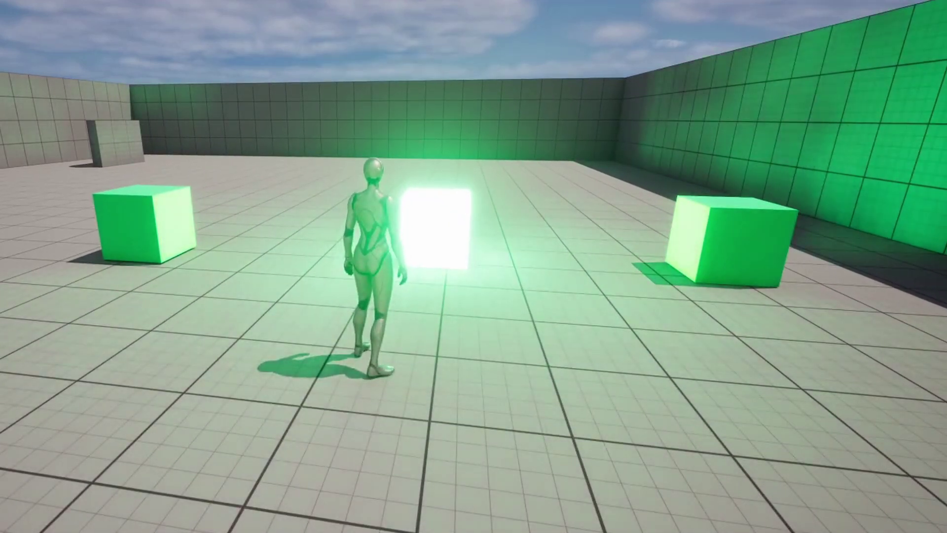